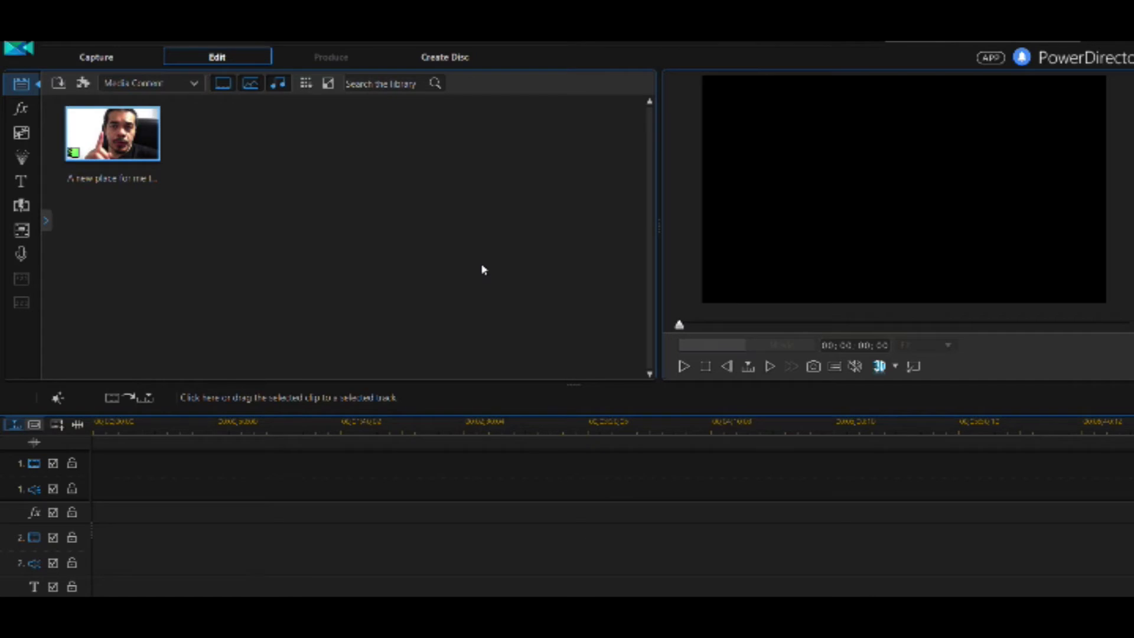
Put the webcam clip at the start of video track 1 and preview a frame partway through it.
left_click_drag(112, 133, 103, 467)
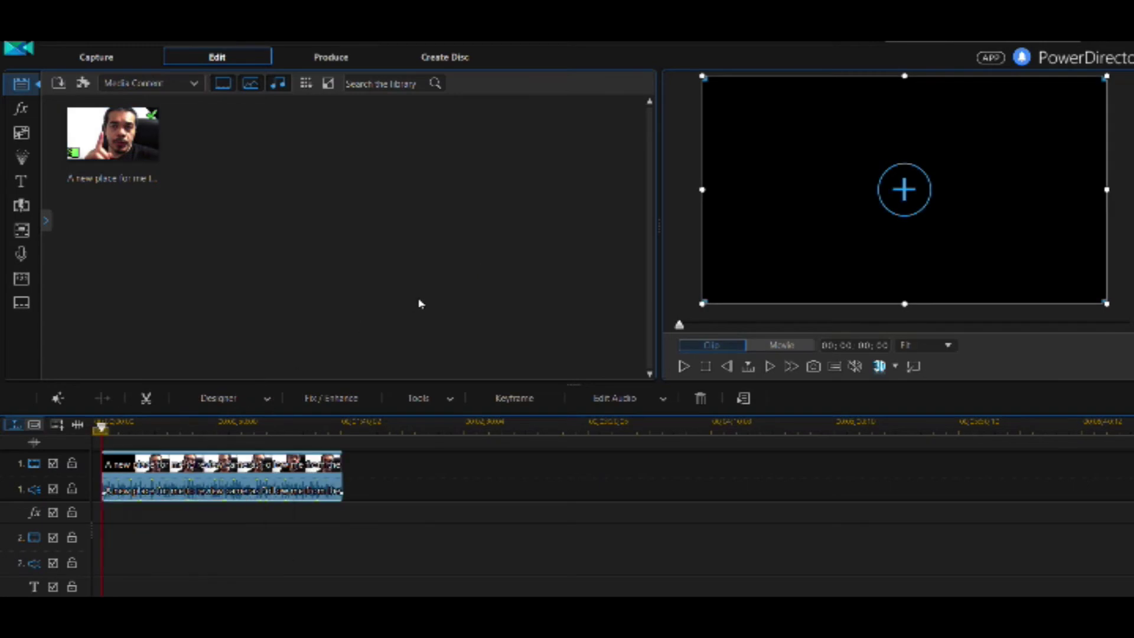
left_click(180, 427)
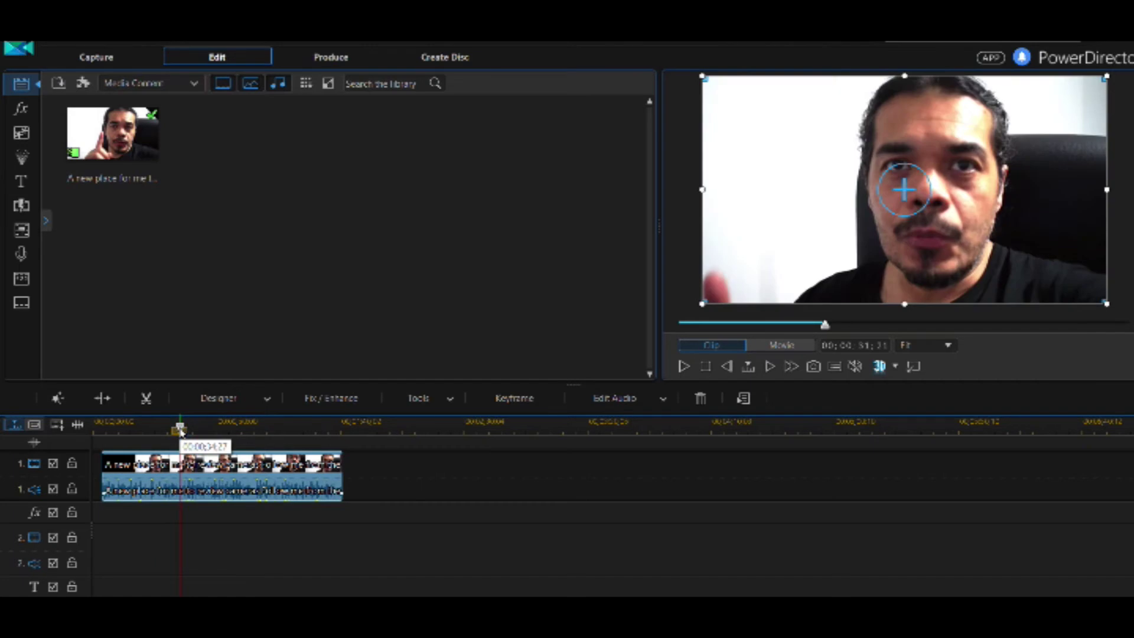
left_click(237, 398)
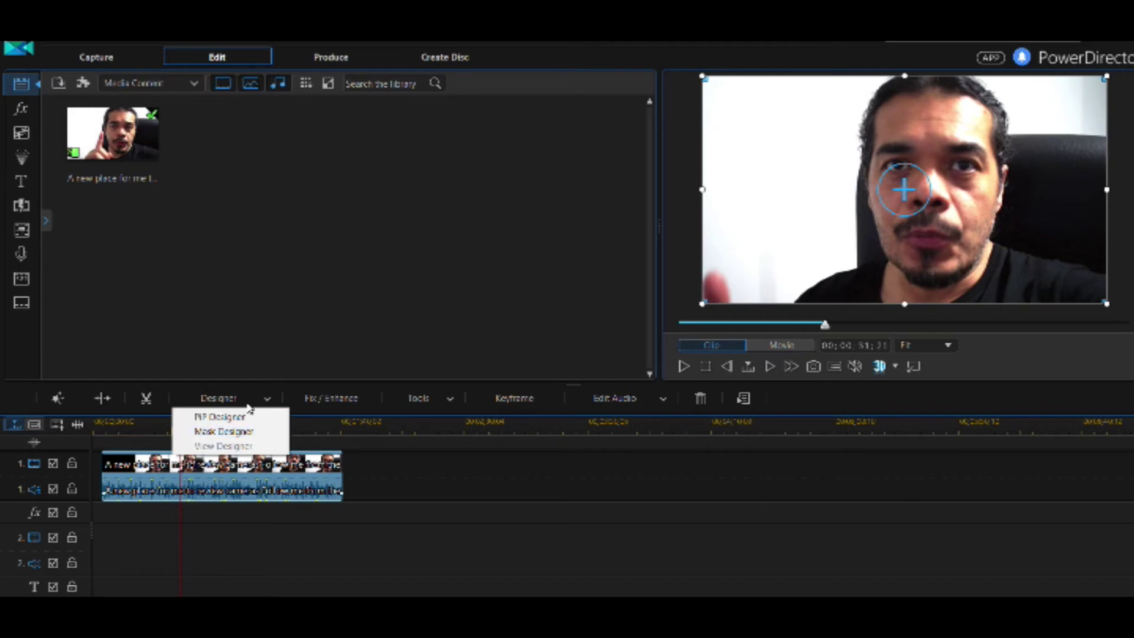
Apply the circle mask to the webcam clip in Mask Designer.
left_click(258, 434)
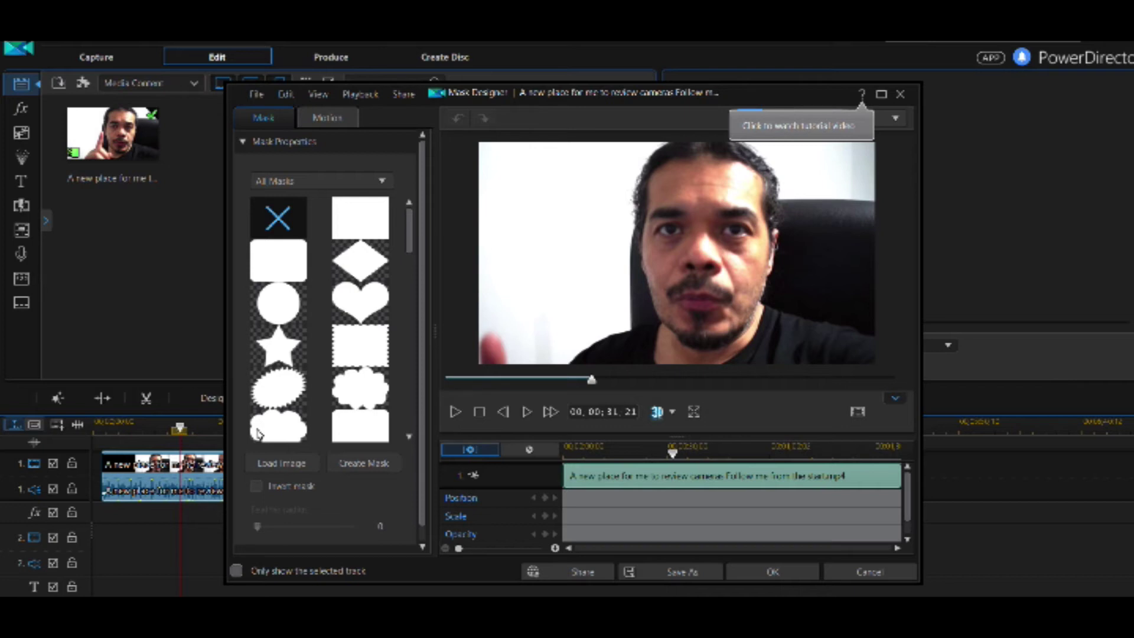
left_click(282, 309)
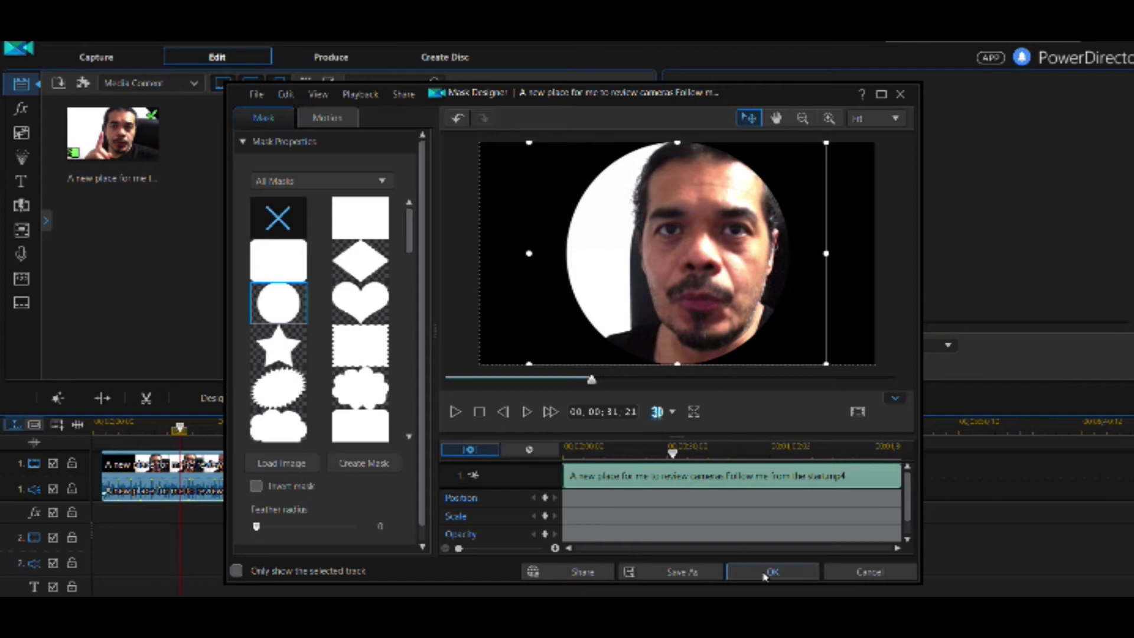
left_click(766, 576)
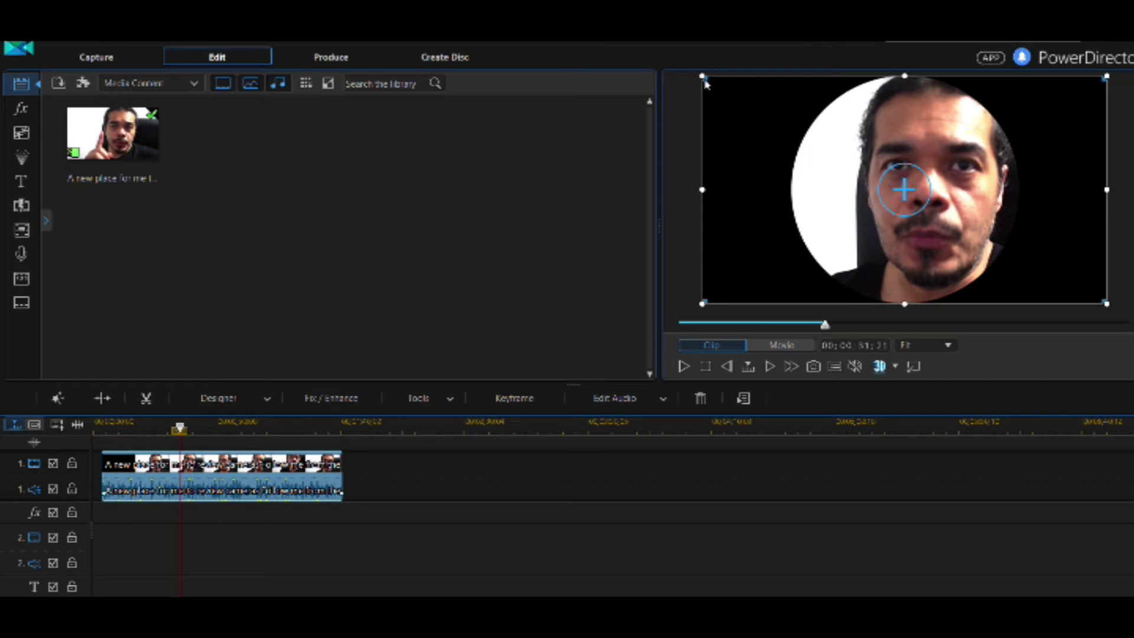
Shrink the circular webcam video in the preview and move it into the frame's upper-right corner.
left_click_drag(703, 305, 826, 211)
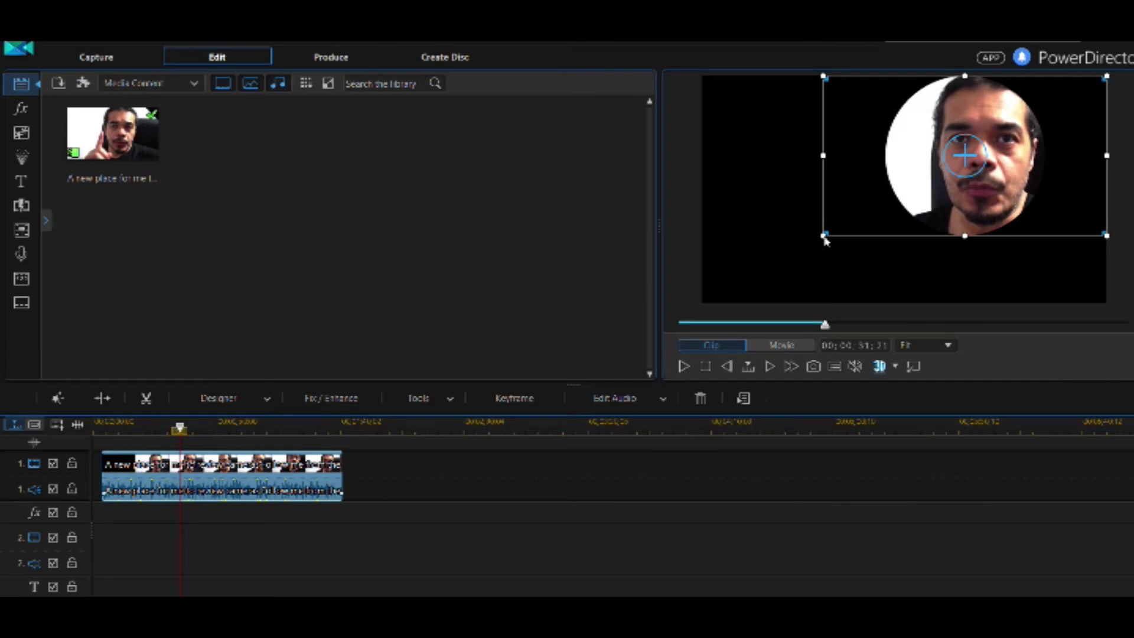
left_click_drag(825, 236, 907, 188)
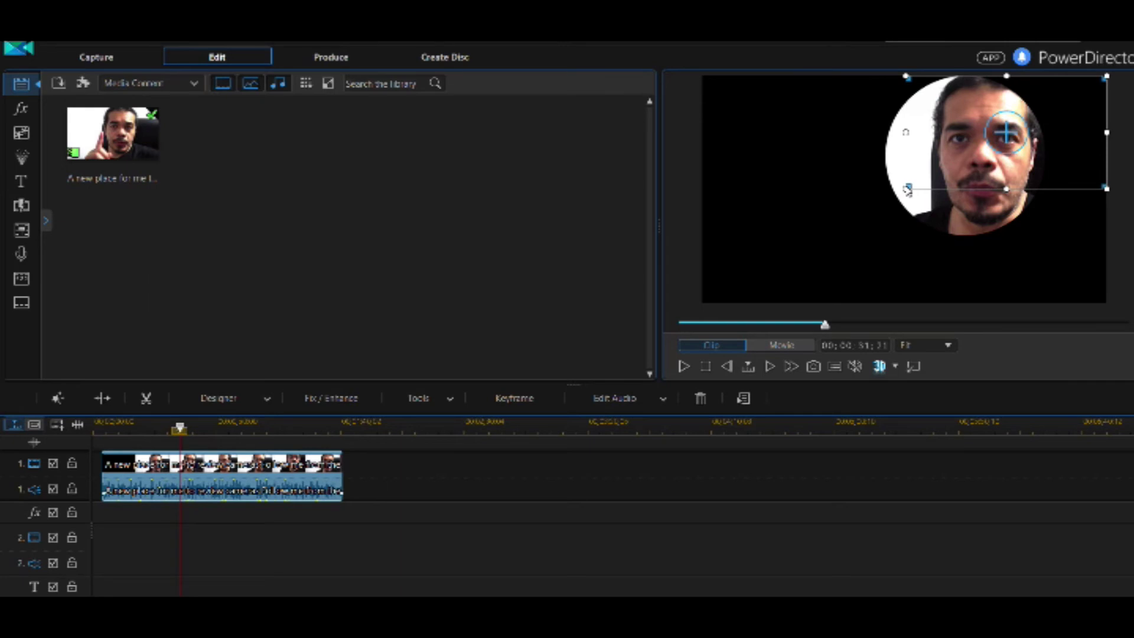
left_click_drag(952, 171, 761, 131)
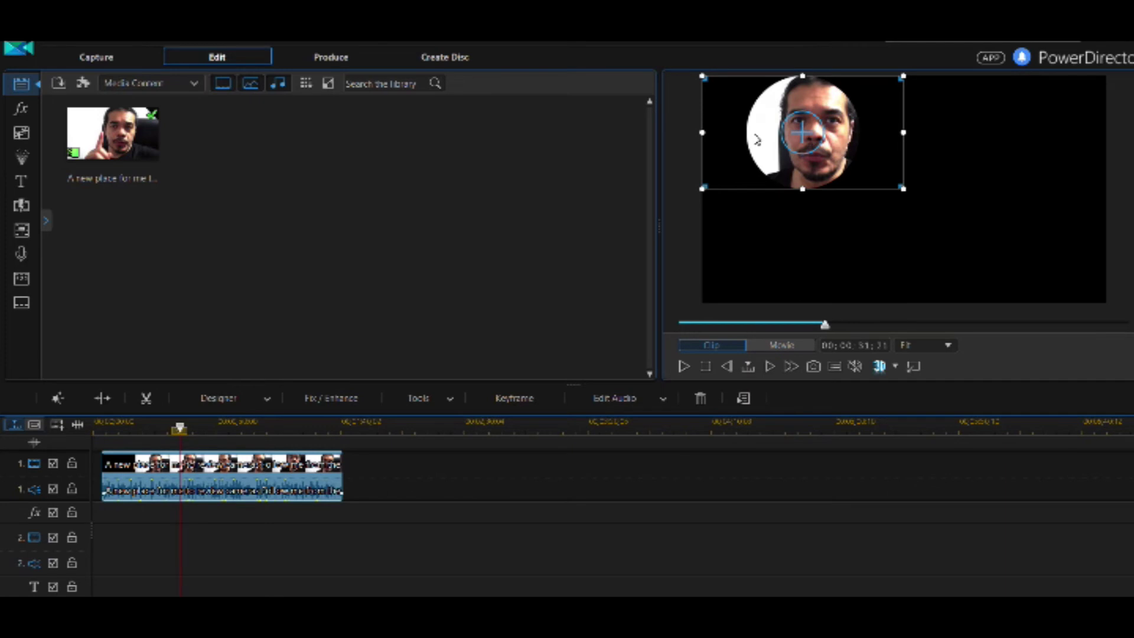
left_click_drag(761, 131, 931, 134)
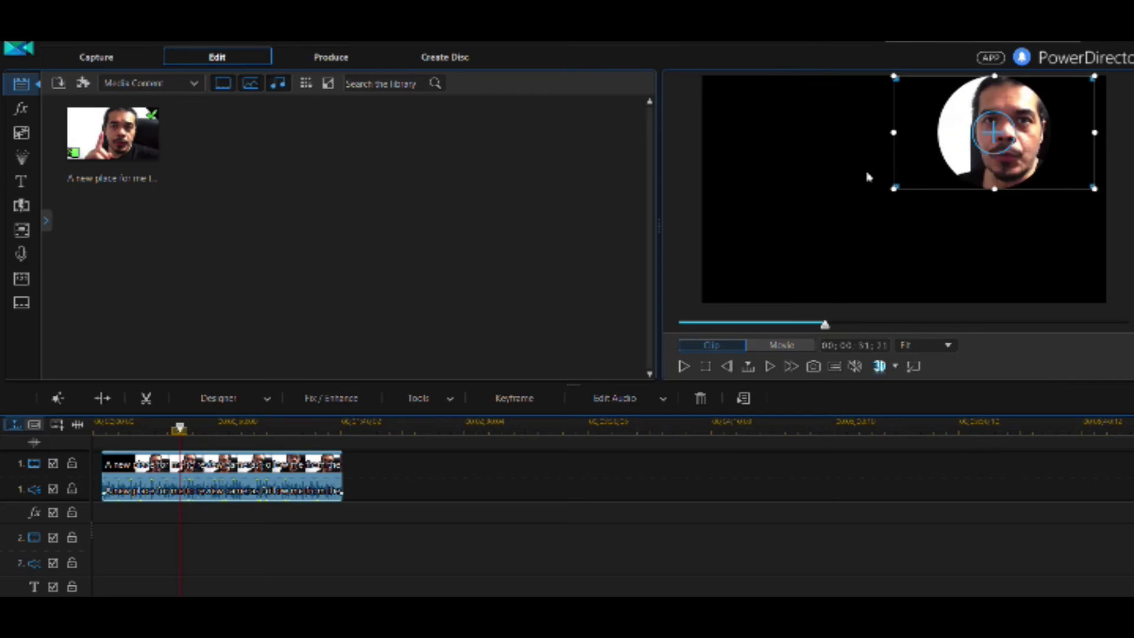
Reopen Mask Designer and adjust the circle mask's position and size on the face.
left_click(267, 399)
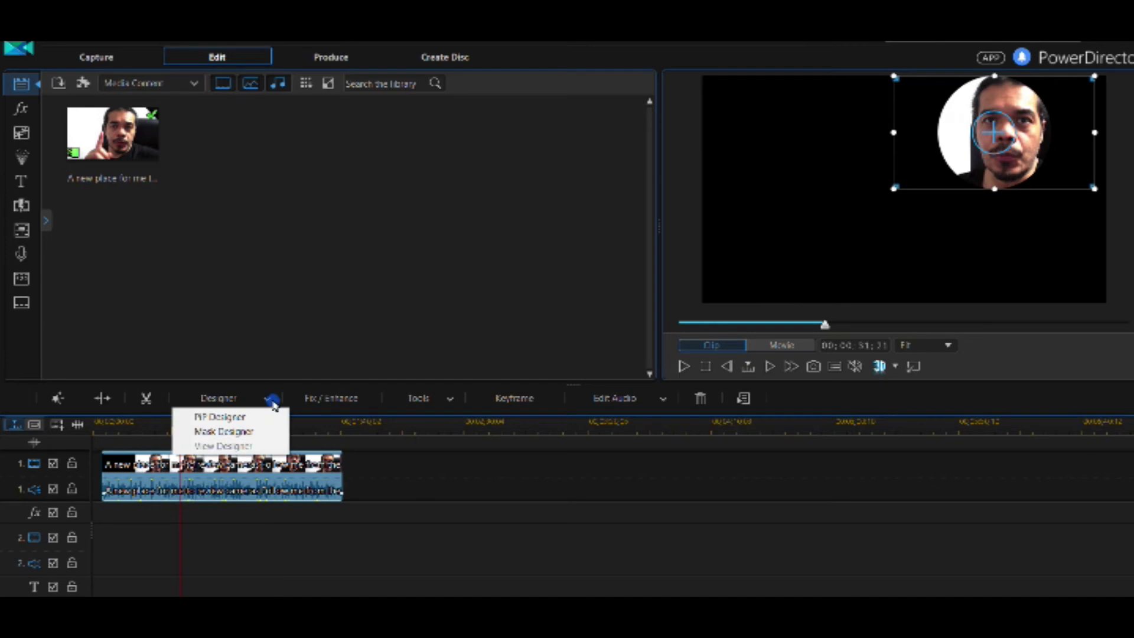
left_click(256, 431)
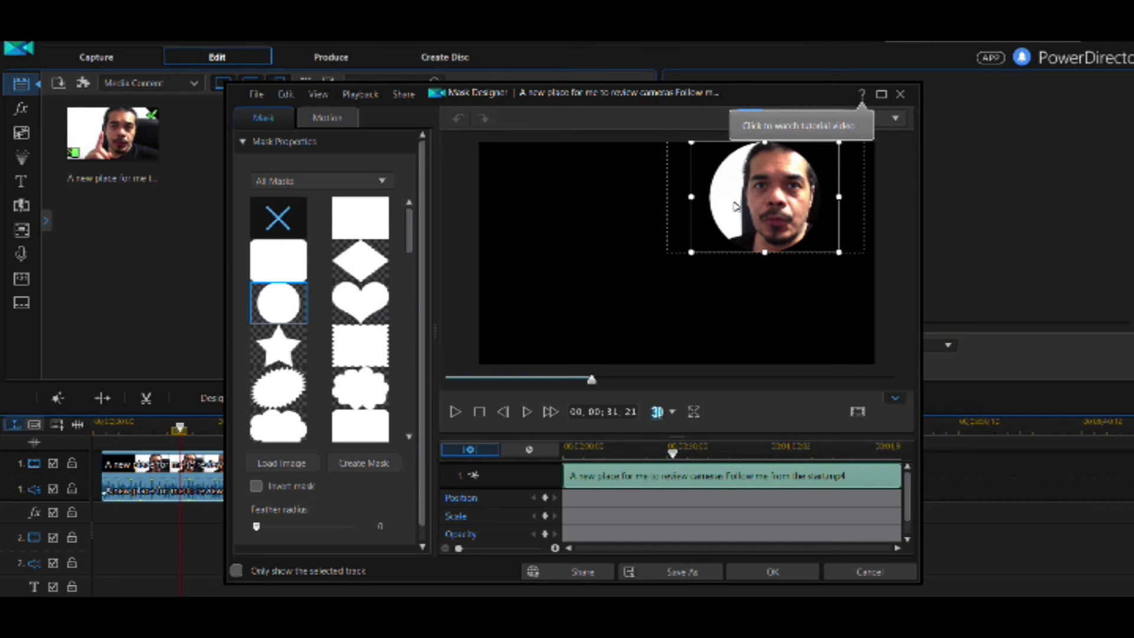
mouse_move(754, 197)
left_mouse_down()
mouse_move(769, 200)
mouse_move(719, 199)
mouse_move(775, 201)
left_mouse_up()
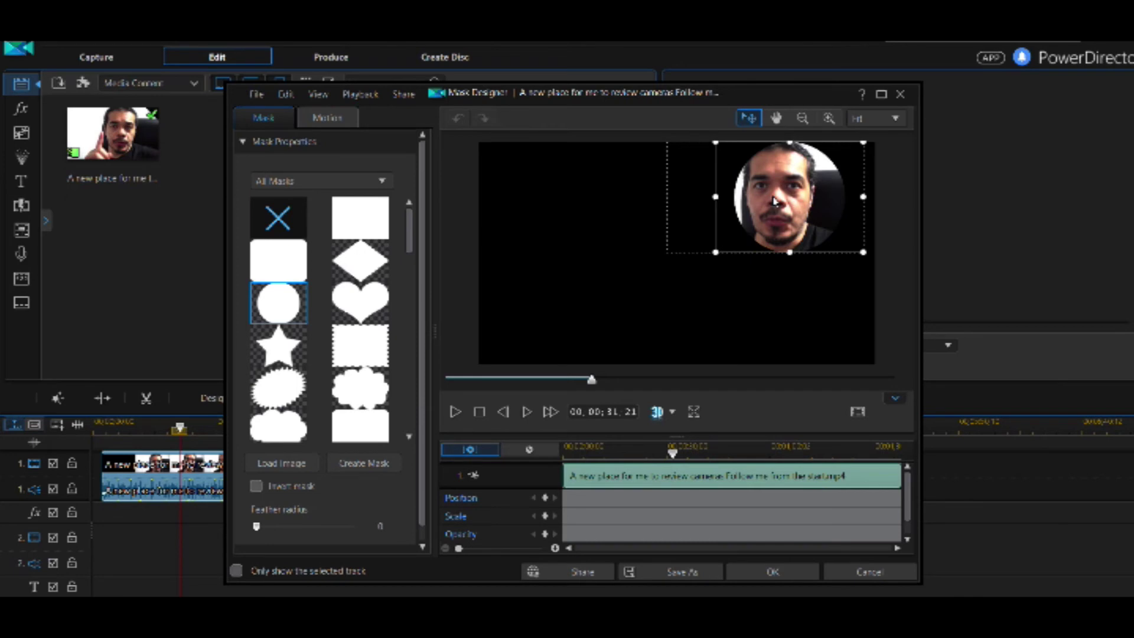
left_click_drag(748, 203, 701, 207)
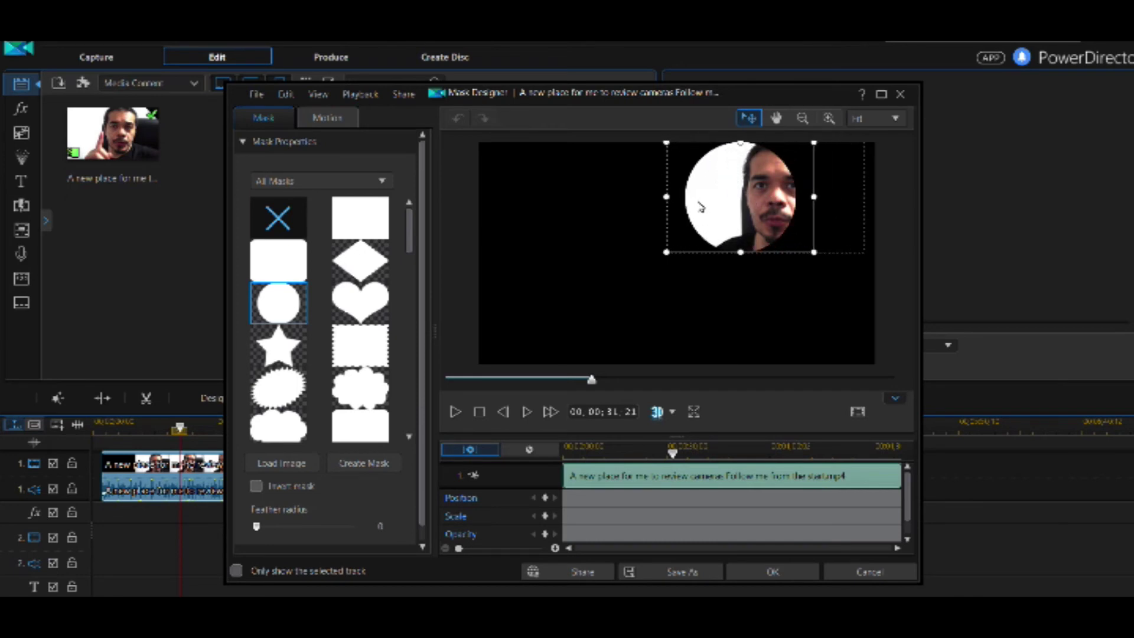
left_click_drag(701, 206, 750, 203)
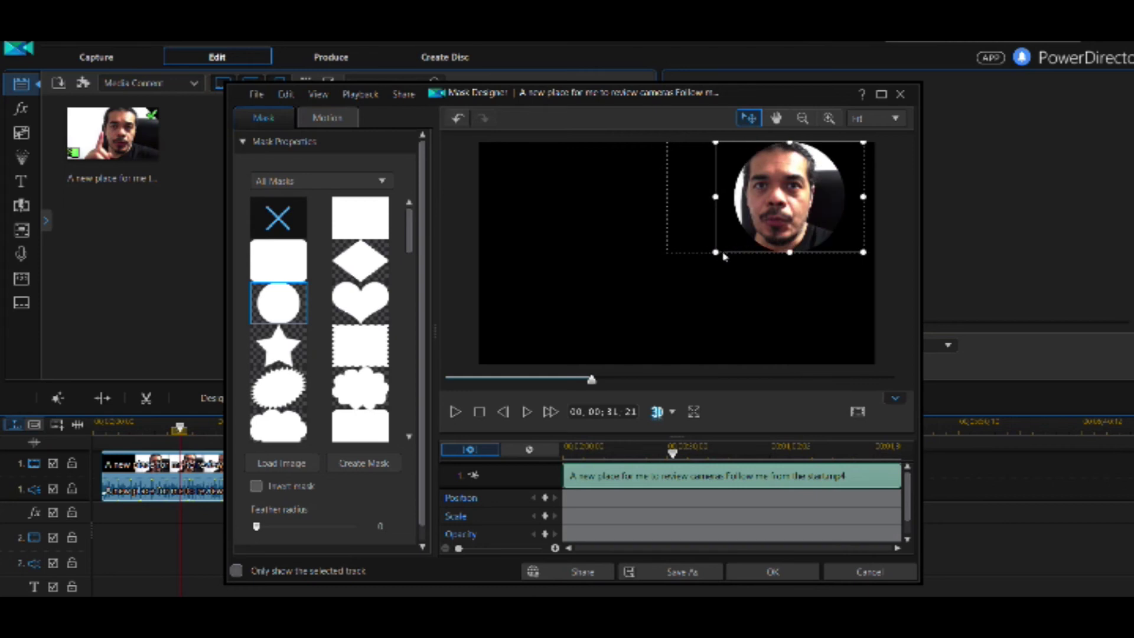
left_click_drag(716, 253, 668, 288)
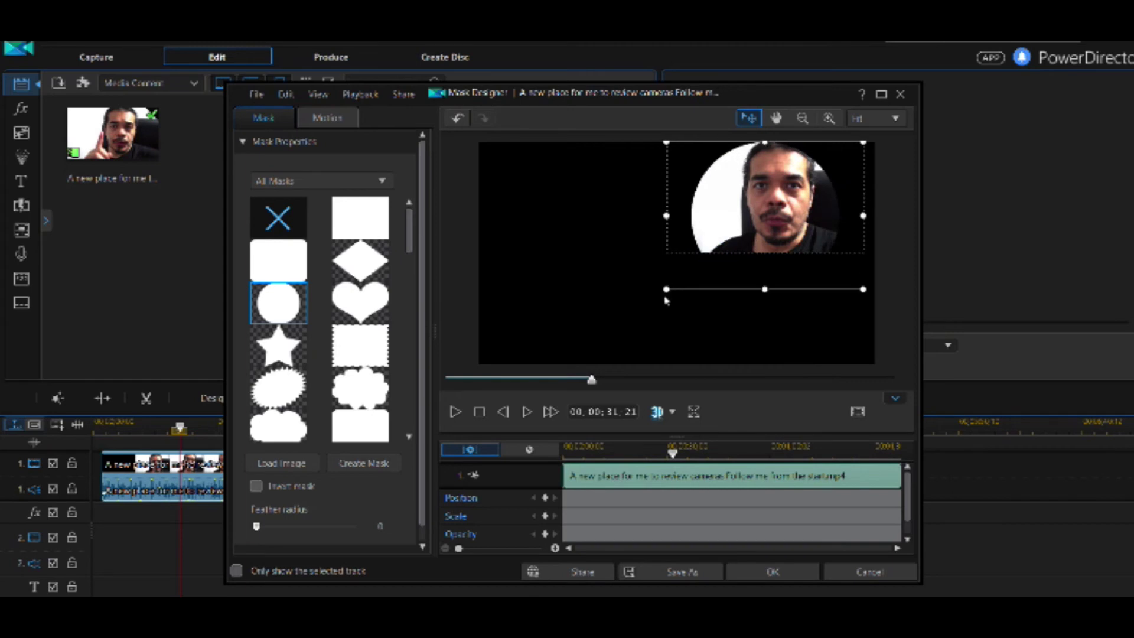
left_click_drag(669, 292, 721, 234)
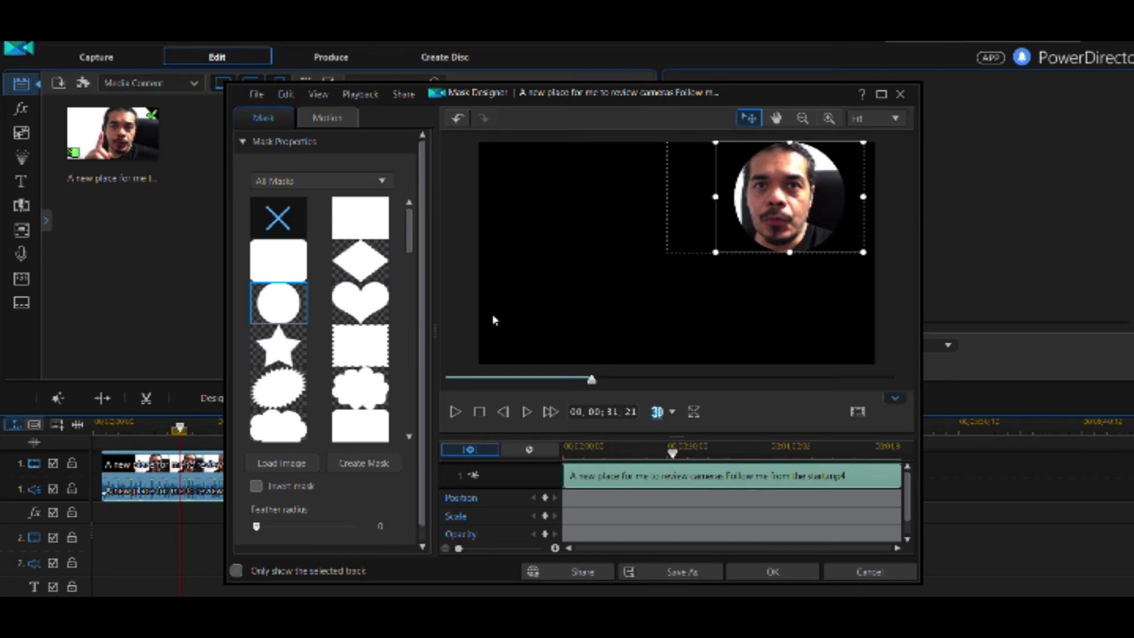
Try heart, diamond, flower and starburst masks, then apply the circle mask.
left_click(376, 307)
left_click(367, 267)
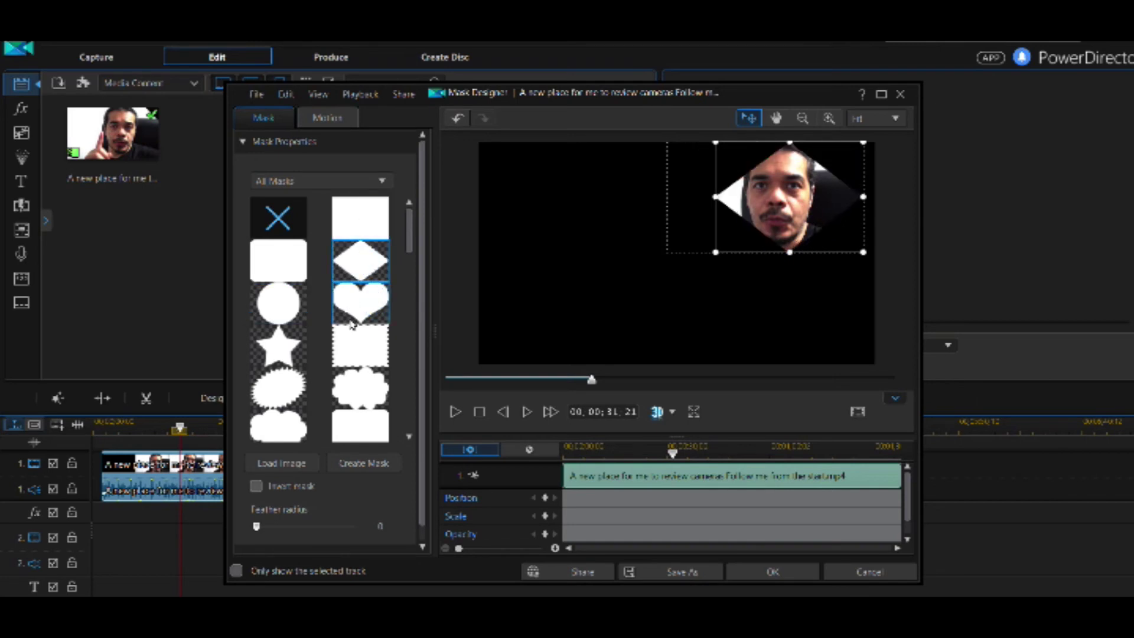
left_click(362, 388)
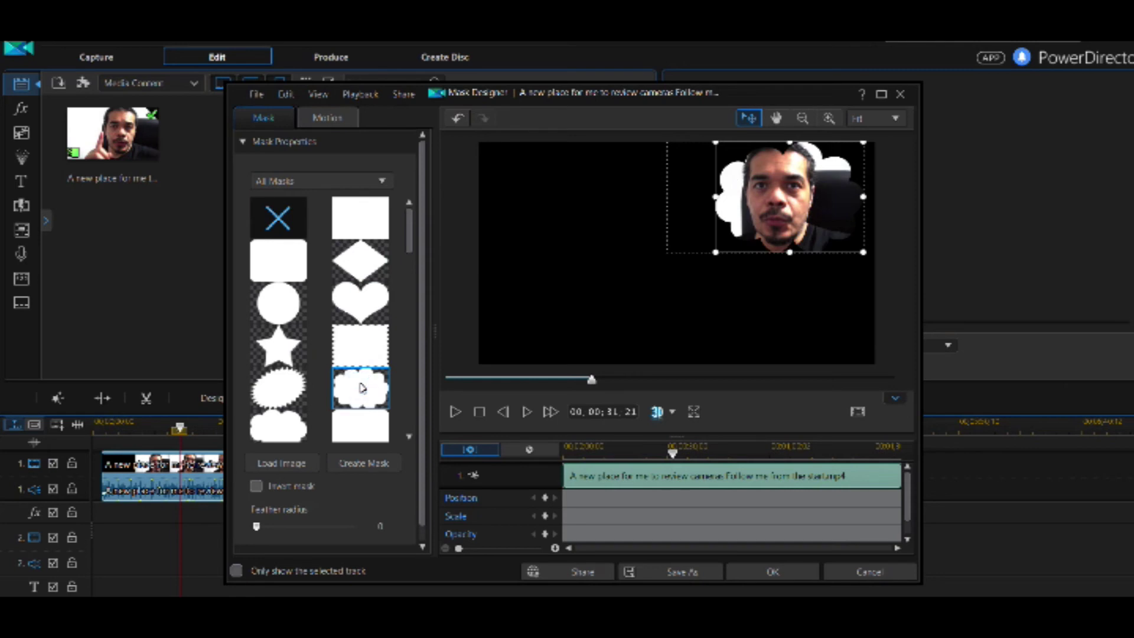
left_click(296, 399)
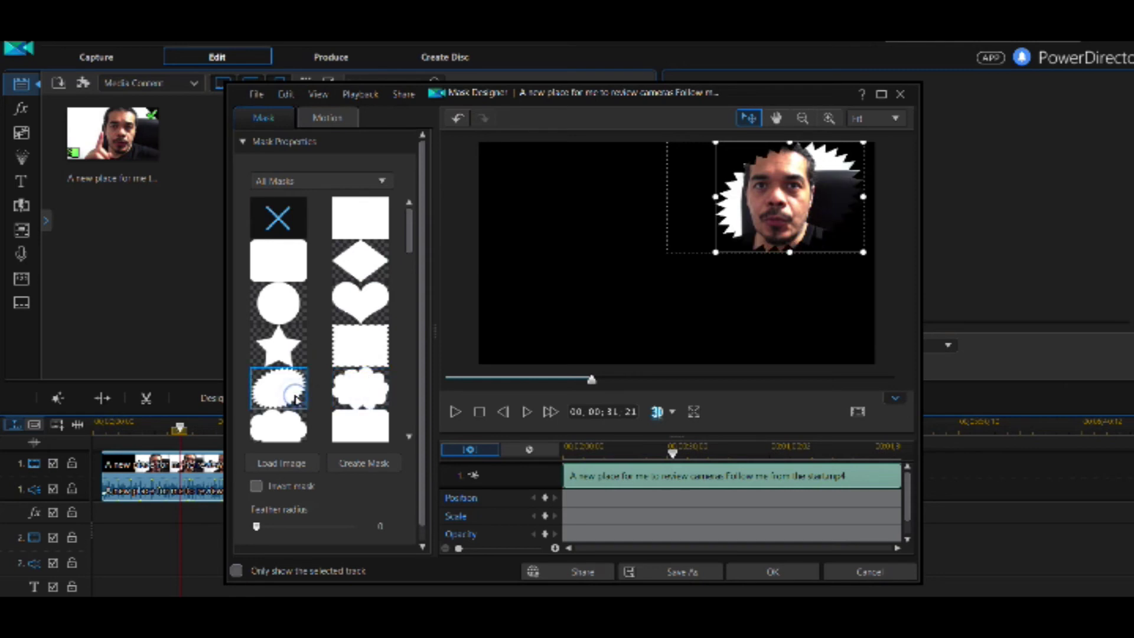
left_click(294, 319)
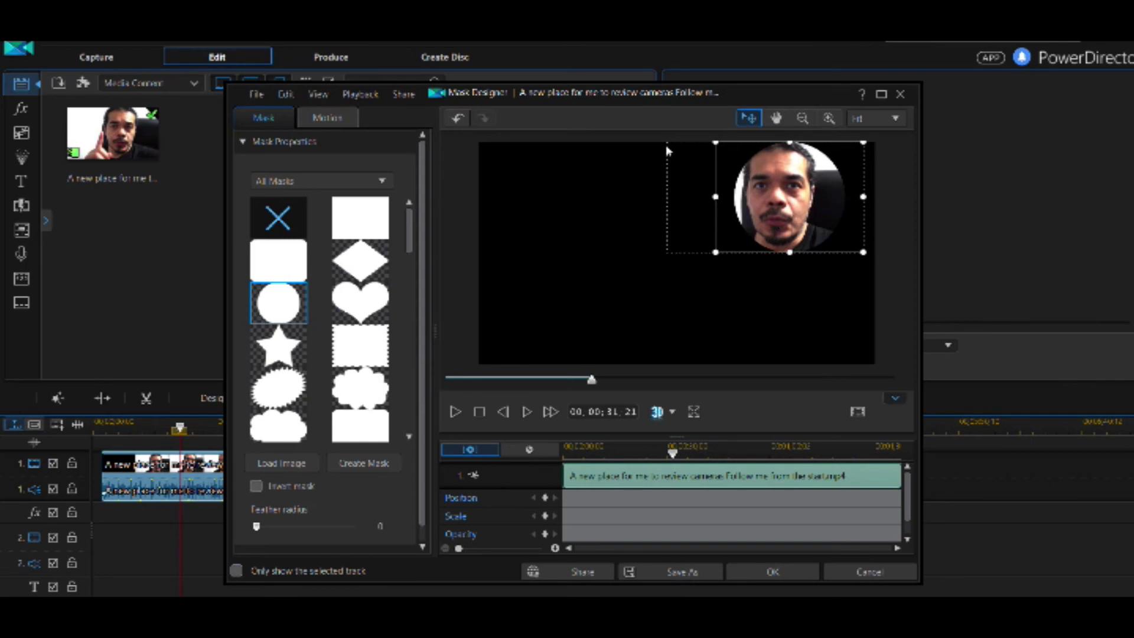
left_click(668, 256)
left_click(790, 570)
left_click(790, 569)
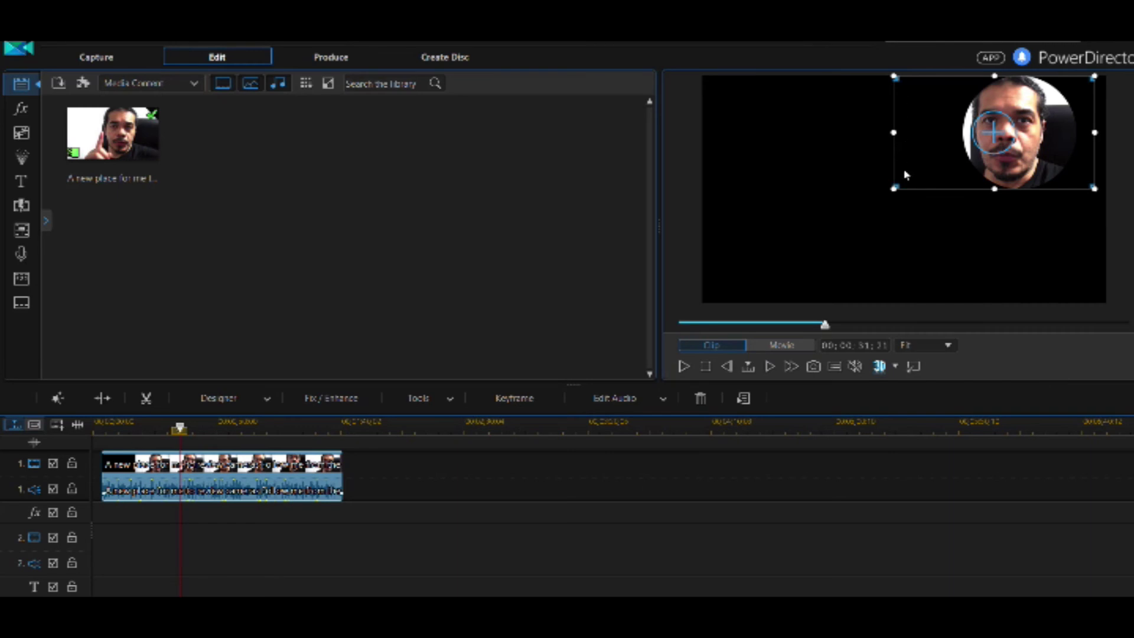
Resize the circular webcam overlay and move it lower in the frame.
left_click(896, 188)
left_click_drag(858, 215, 765, 270)
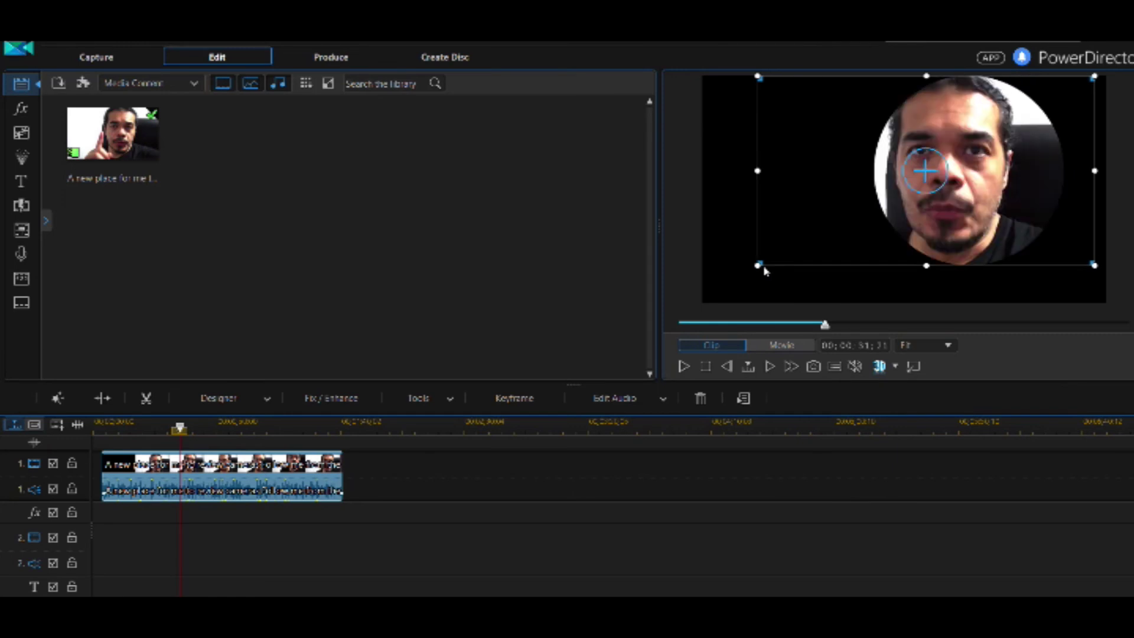
left_click_drag(760, 268, 898, 196)
left_click_drag(926, 142, 927, 245)
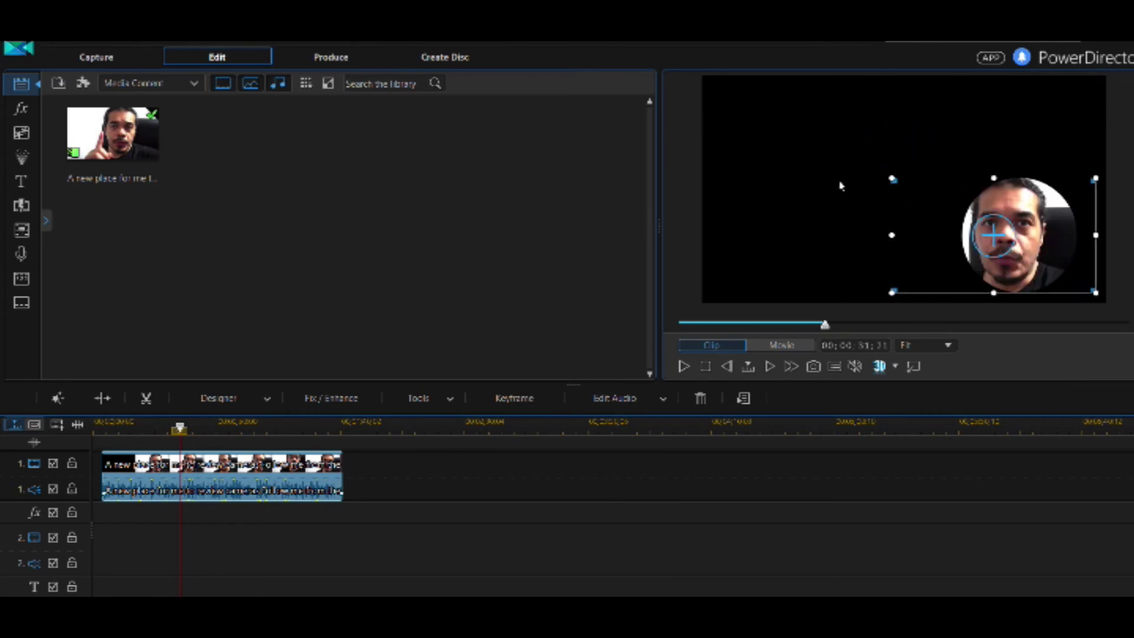
Import the 130-Inspirational-pictures-quotes-and-motivational-images sunset photo into the media library.
left_click(61, 85)
left_click(80, 101)
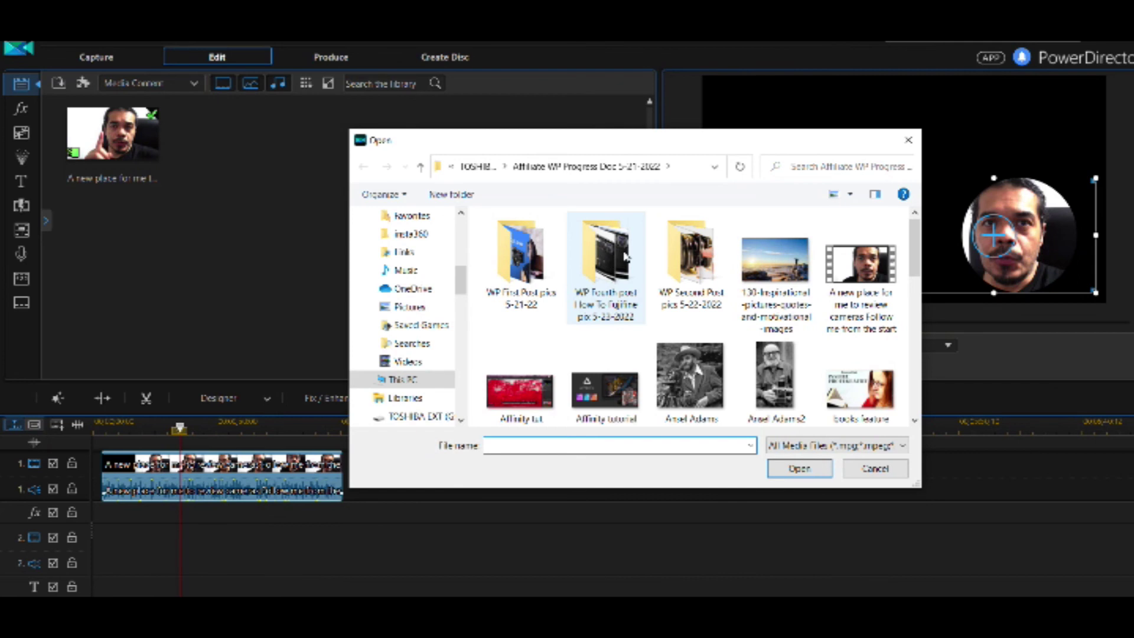
left_click(774, 273)
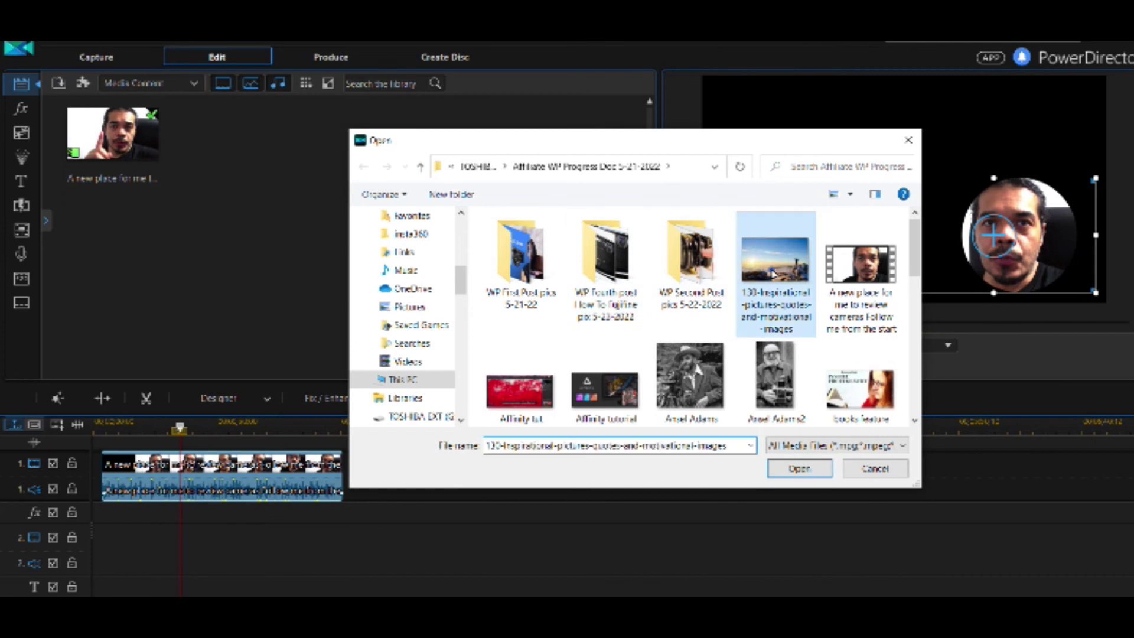
left_click(782, 468)
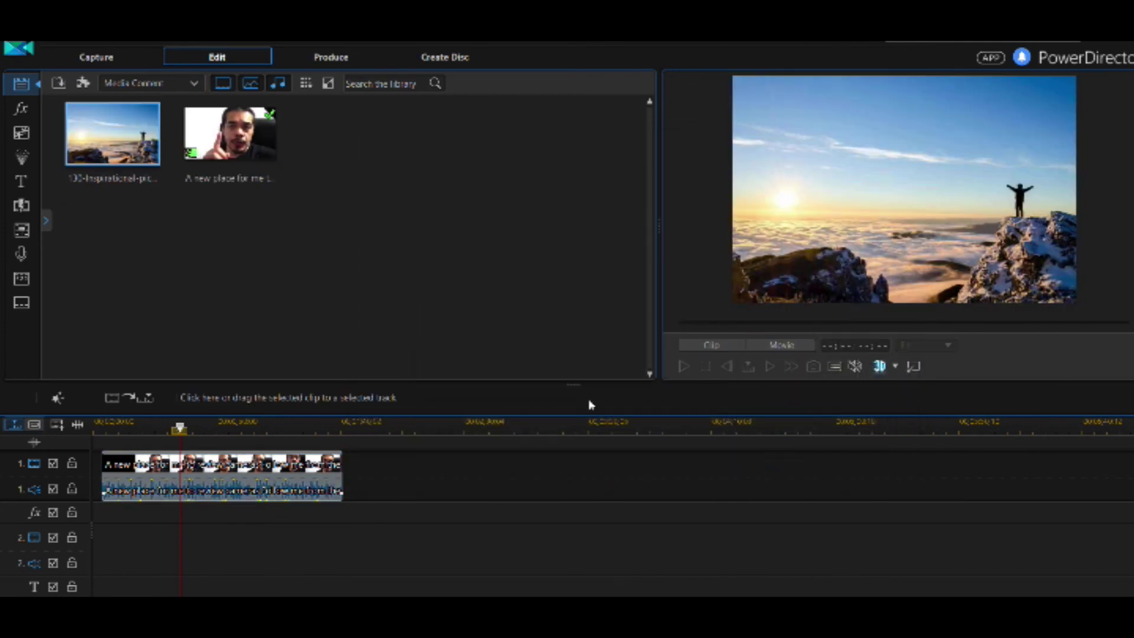
Lengthen the sunset photo, place it at the start of track 1, and move the webcam clip to track 2.
left_click_drag(138, 137, 124, 540)
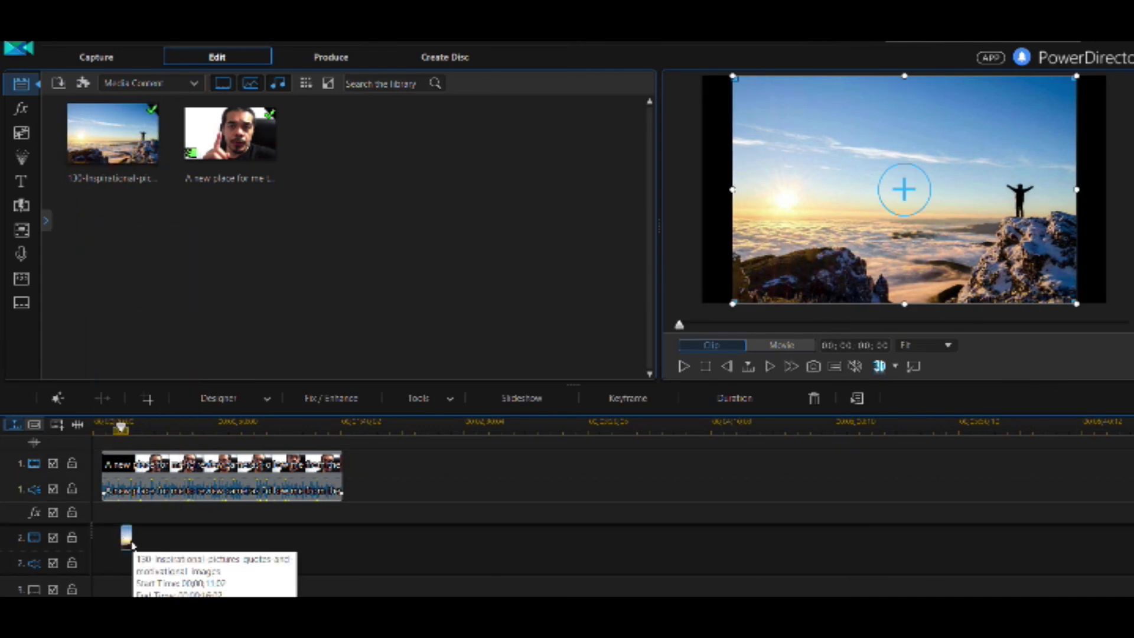
left_click_drag(131, 544, 296, 542)
left_click(205, 427)
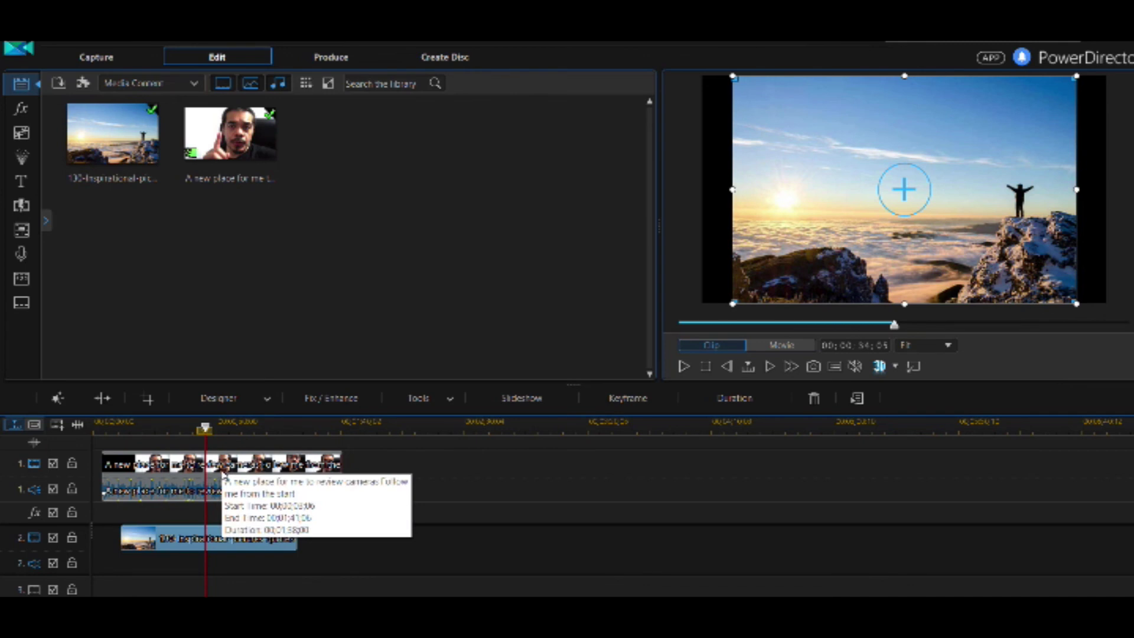
left_click_drag(224, 473, 489, 491)
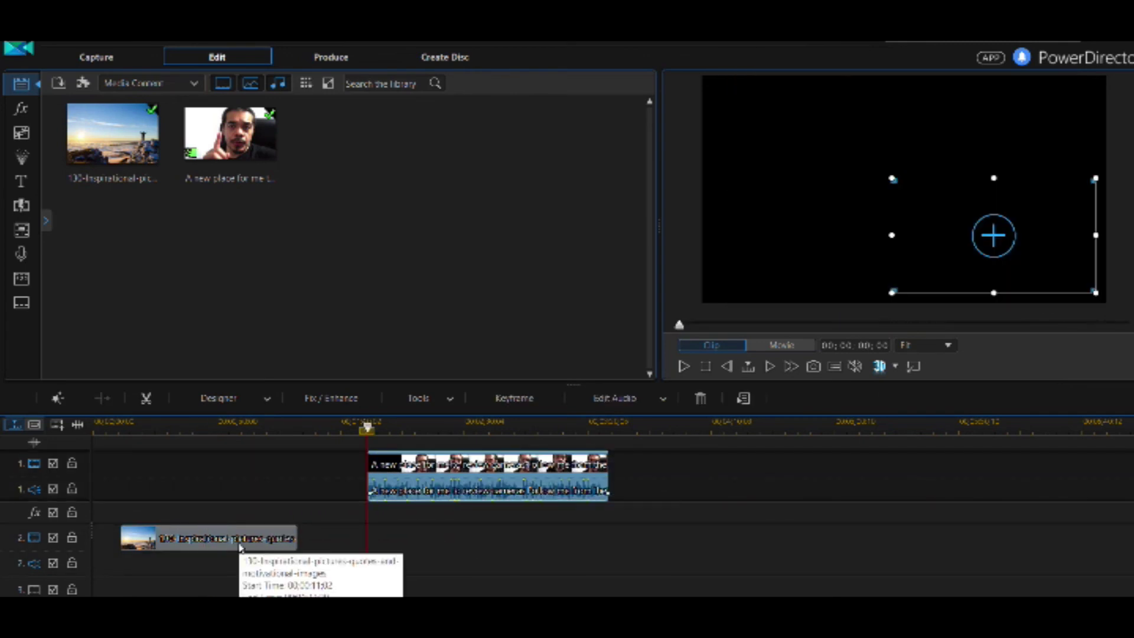
left_click_drag(233, 543, 233, 486)
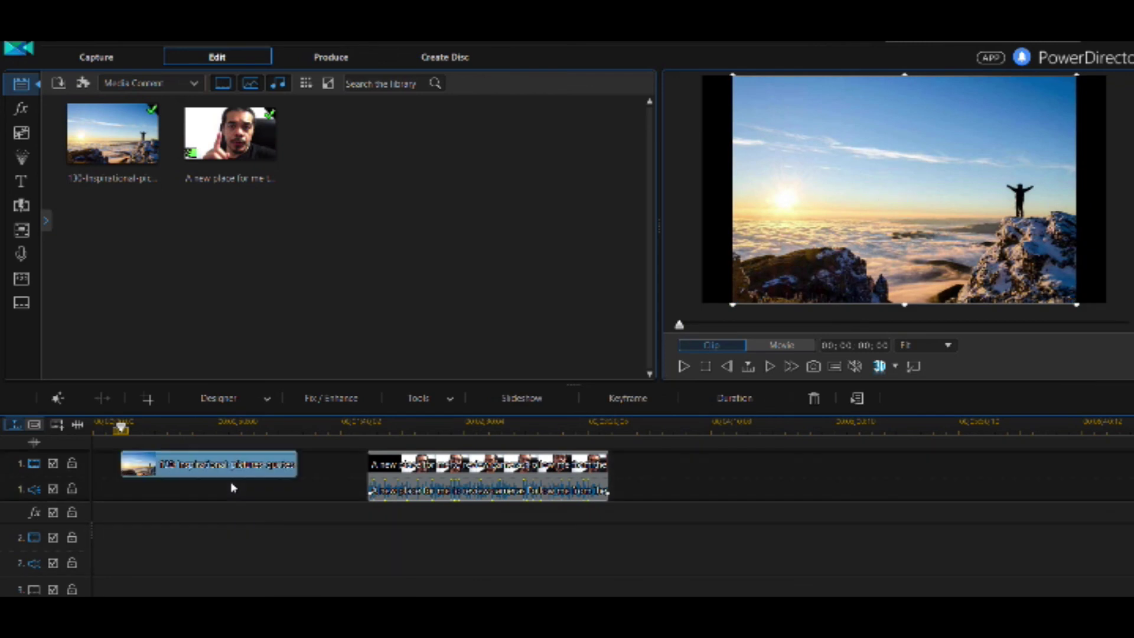
left_click_drag(462, 470, 202, 559)
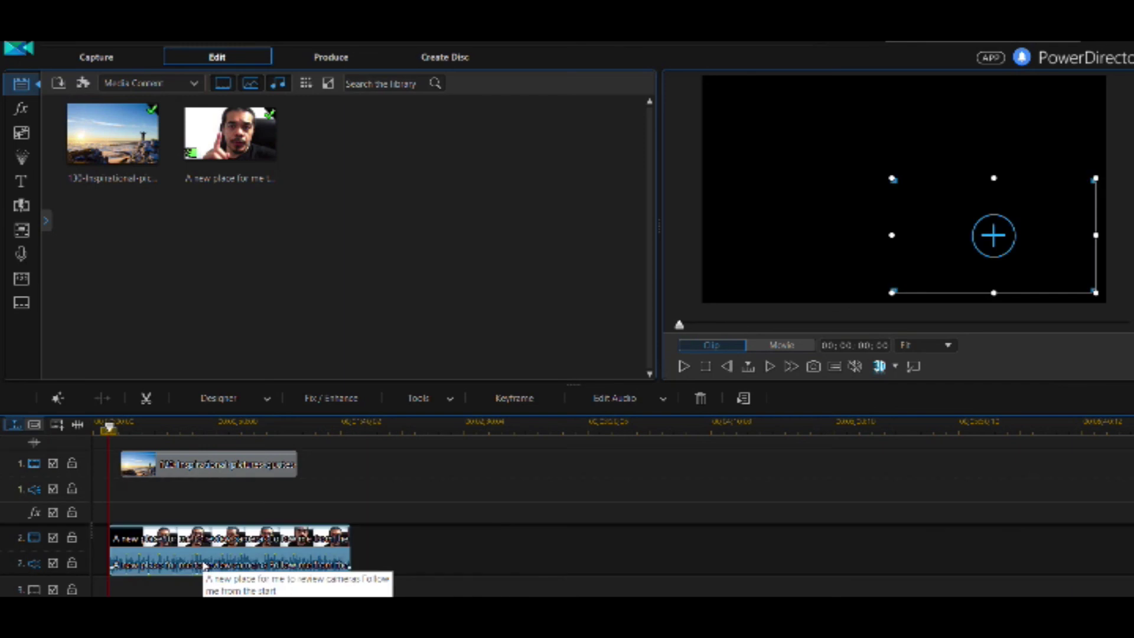
Move the circular overlay up and left over the sunset photo and play back the composite.
left_click(213, 432)
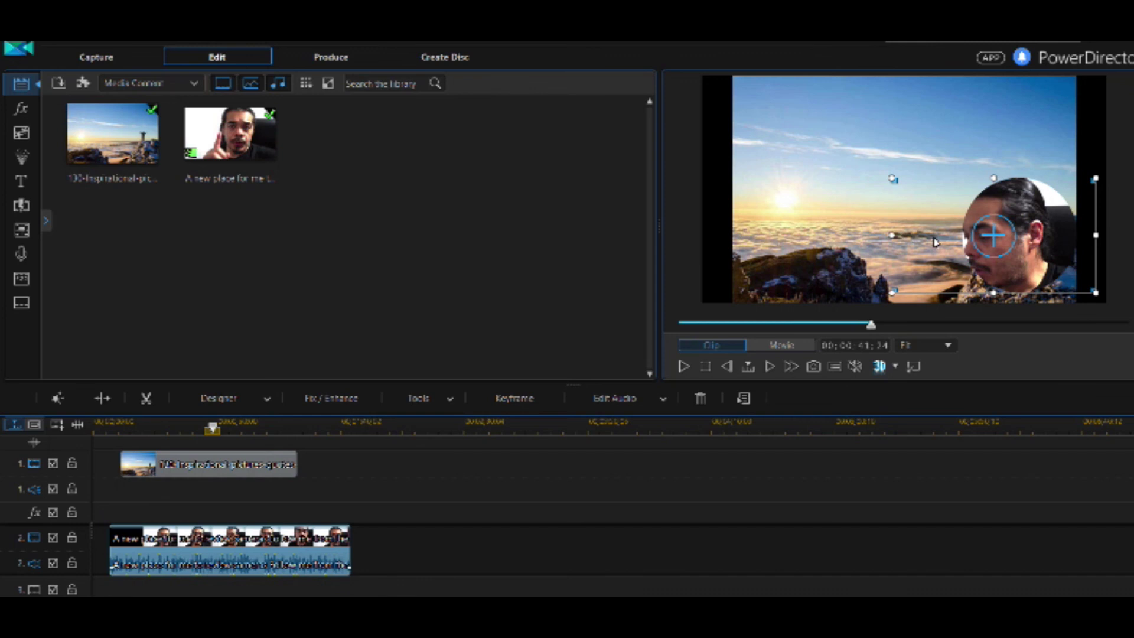
left_click_drag(951, 233, 925, 152)
left_click_drag(213, 430, 181, 434)
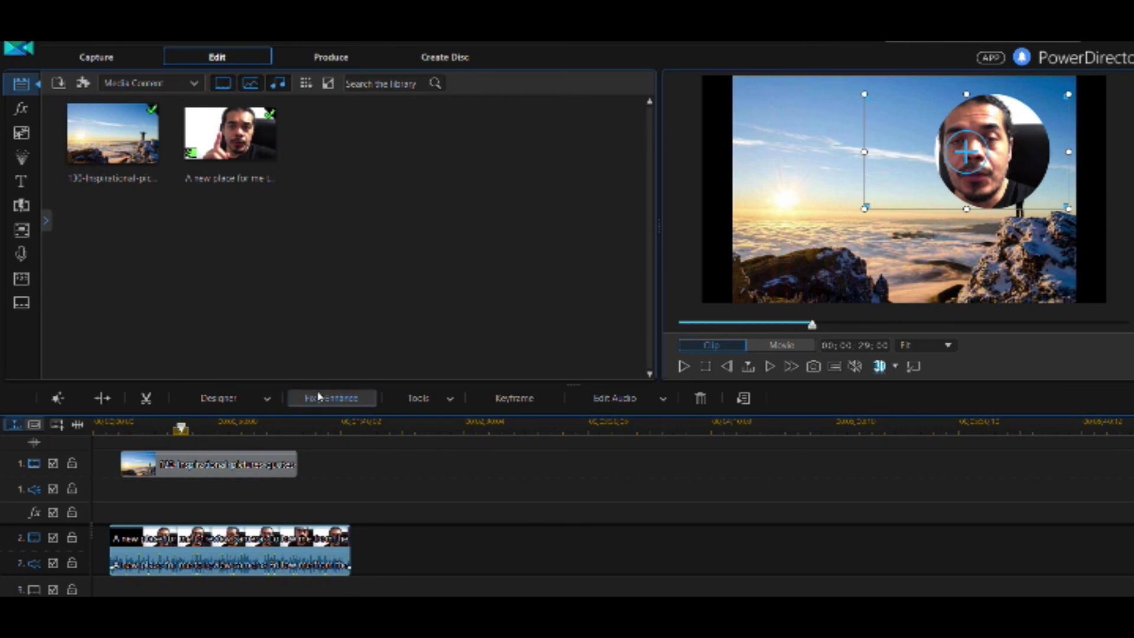
left_click(684, 372)
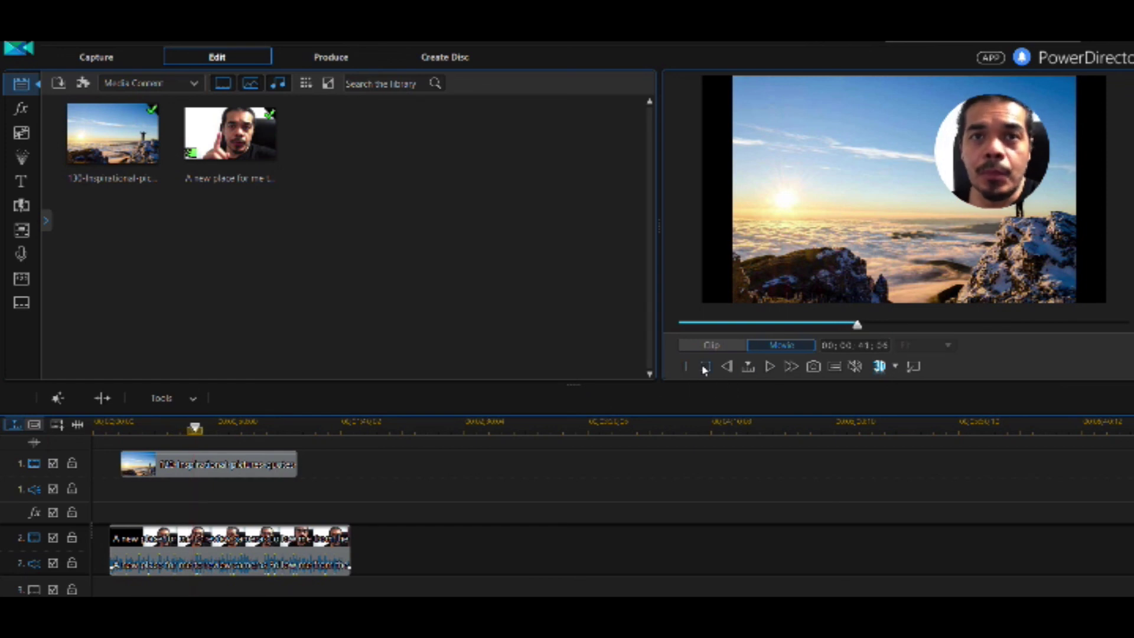
left_click(704, 369)
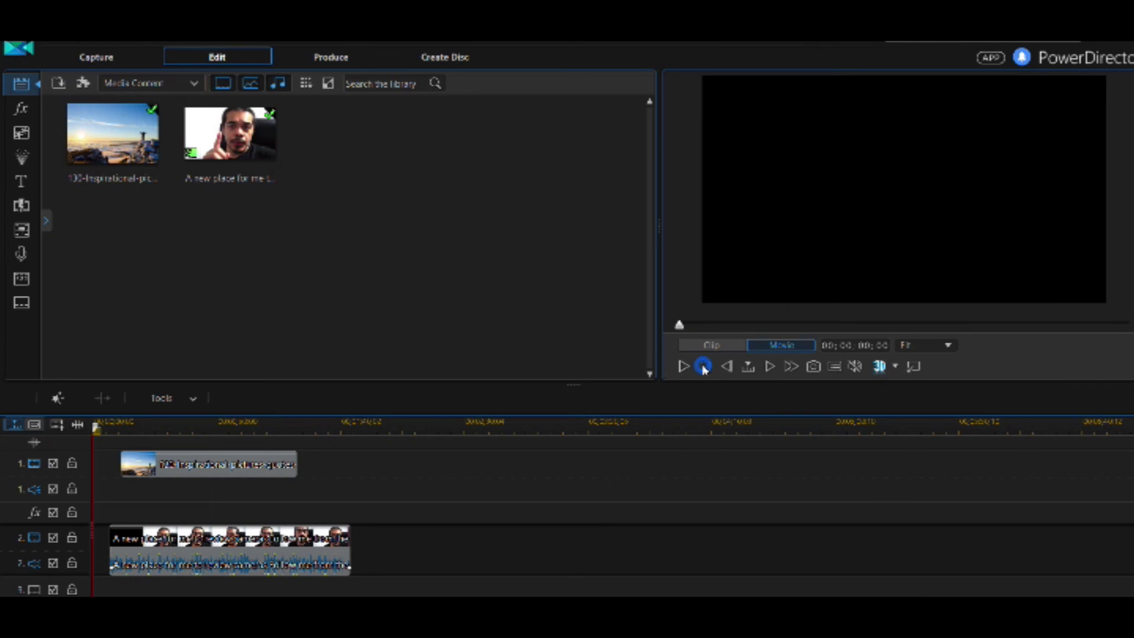
Move the webcam overlay into the frame's top-left corner and replay to check placement.
left_click(207, 428)
left_click(287, 540)
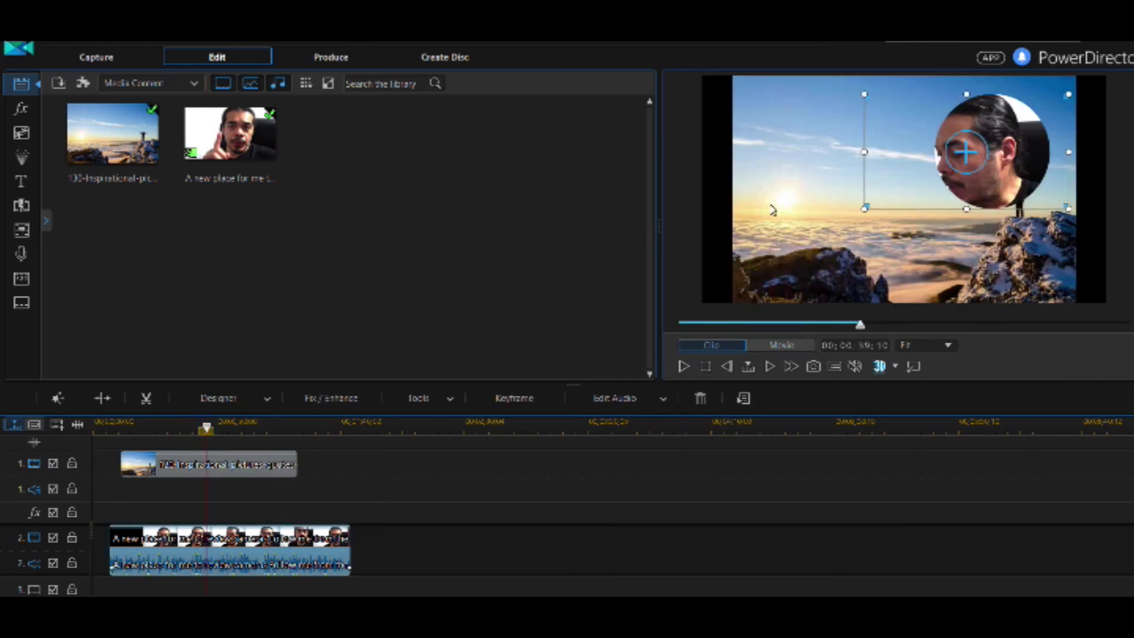
left_click_drag(897, 173, 749, 154)
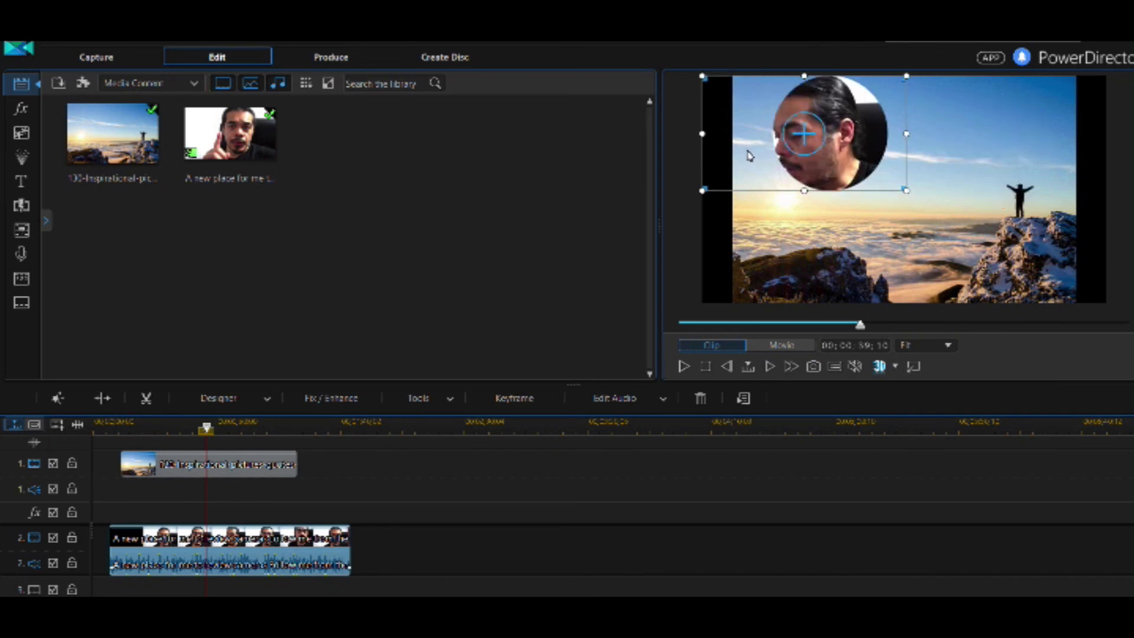
left_click(684, 366)
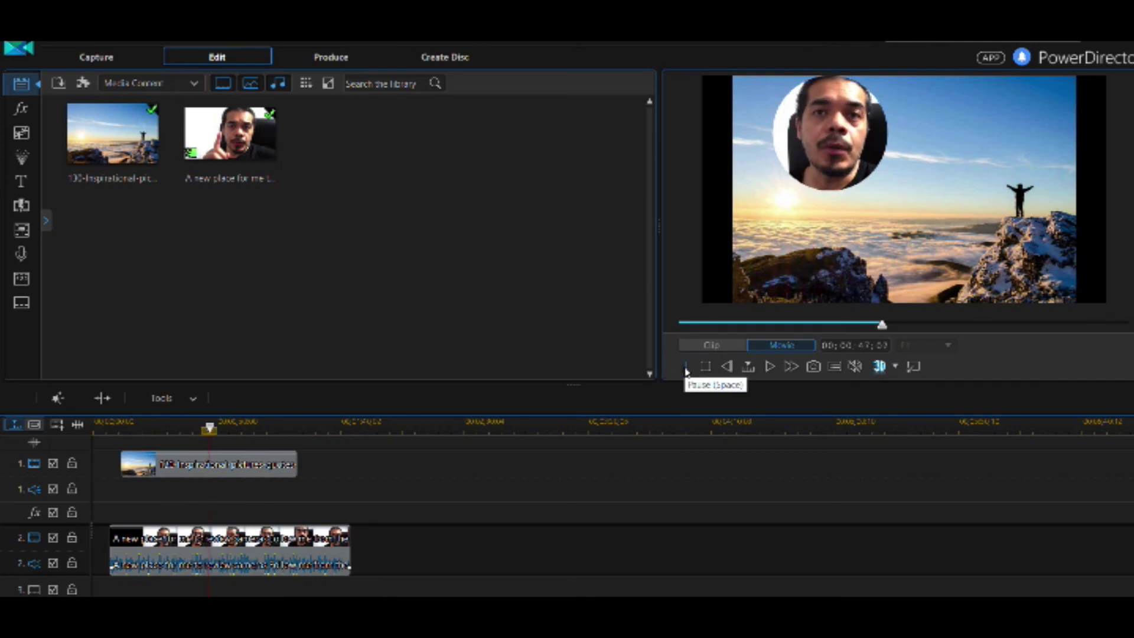